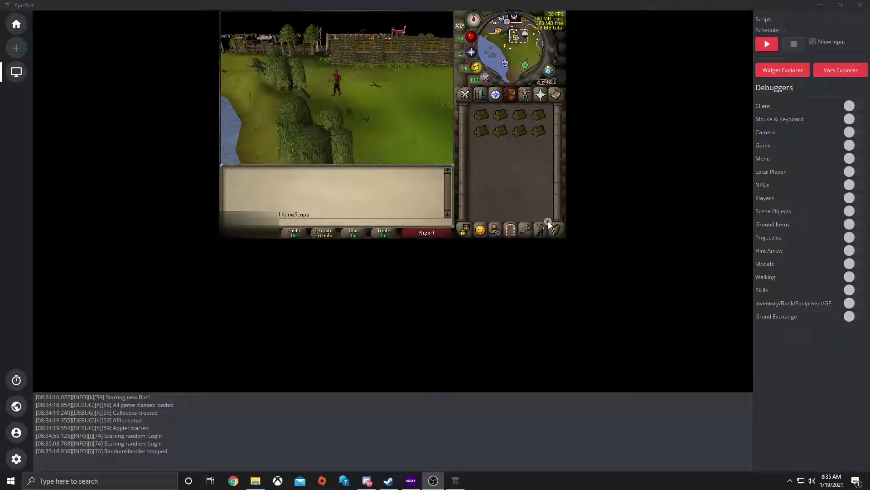
Rotate the camera left and bring up the Scripts dialog listing local and SDN scripts.
key("Left")
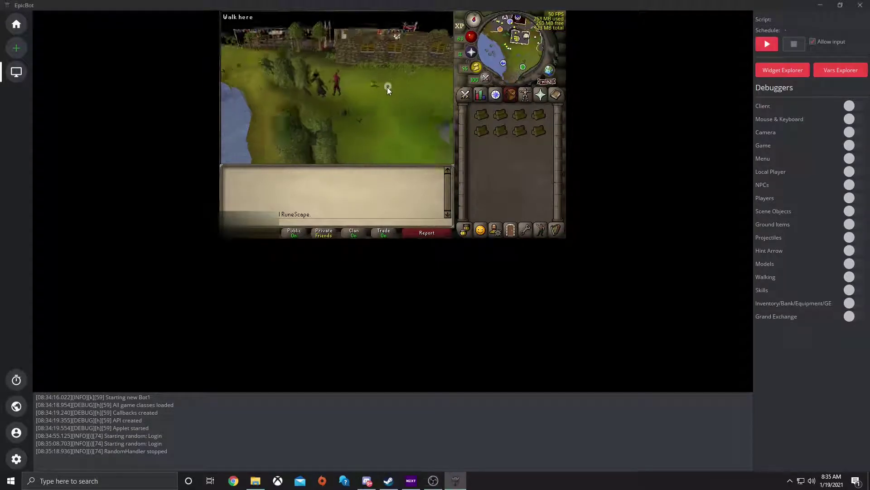
key("Left")
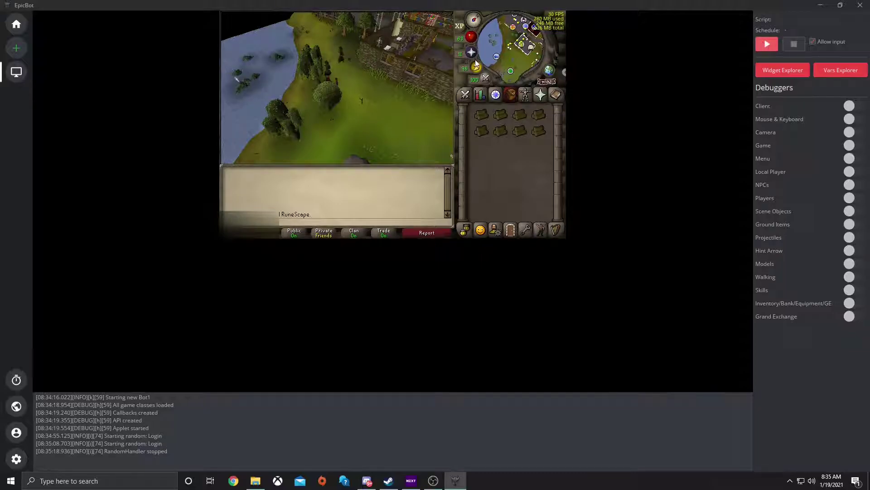
left_click(766, 44)
left_click_drag(463, 112, 449, 84)
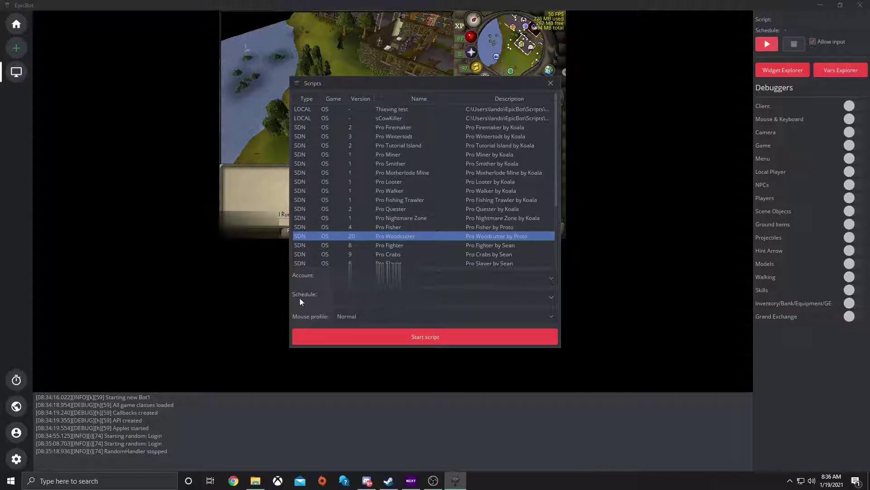
Start Pro Woodcutter and set Tree to Willow, Location to Draynor village, Bank to Draynor.
left_click(396, 337)
left_click_drag(513, 240, 456, 103)
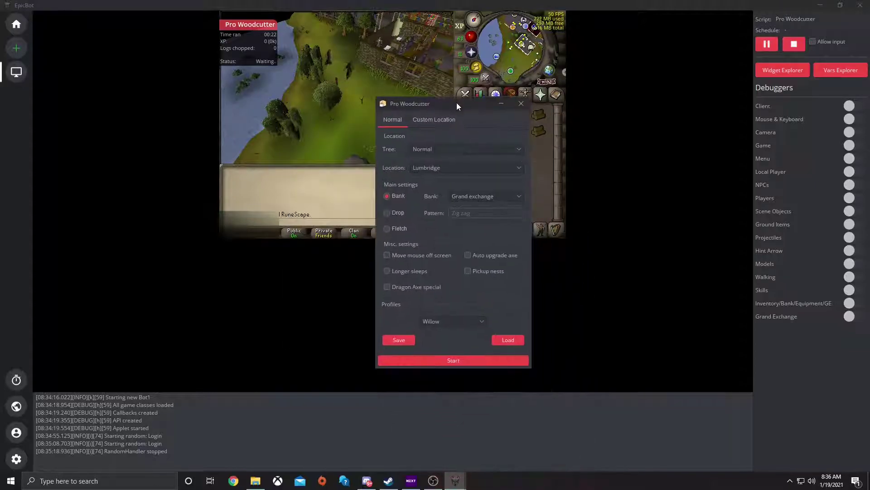
left_click(442, 150)
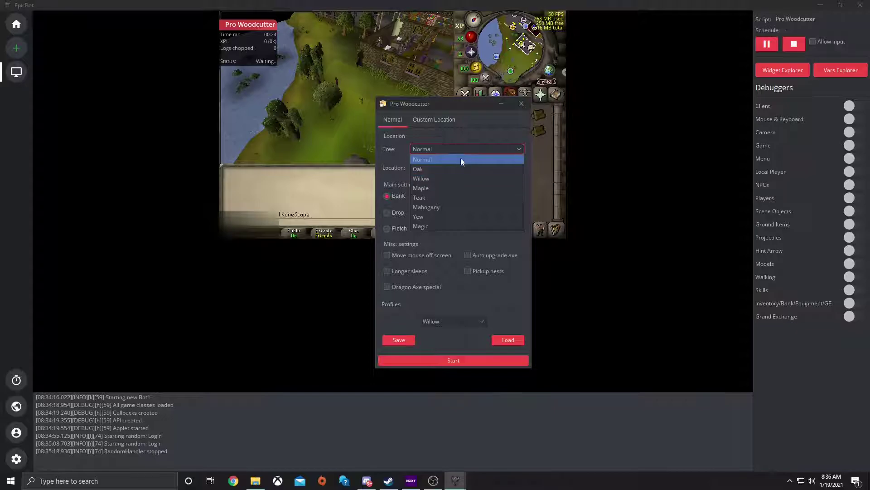
left_click(450, 149)
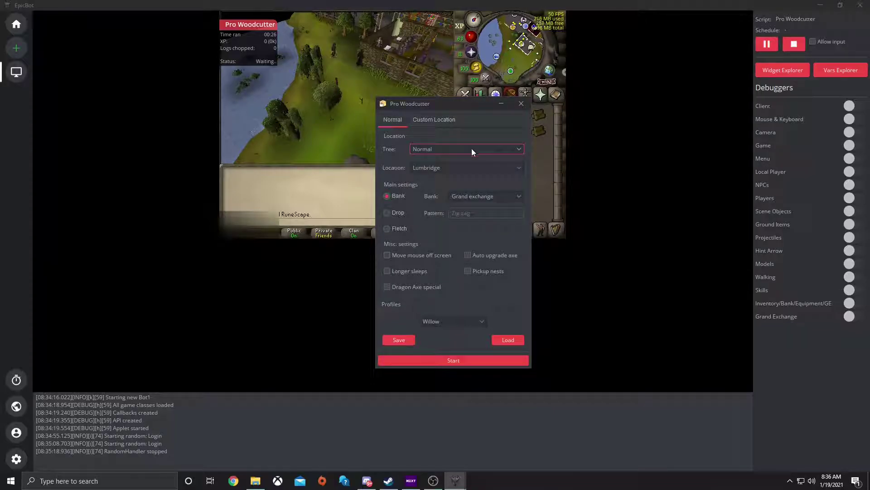
left_click(443, 150)
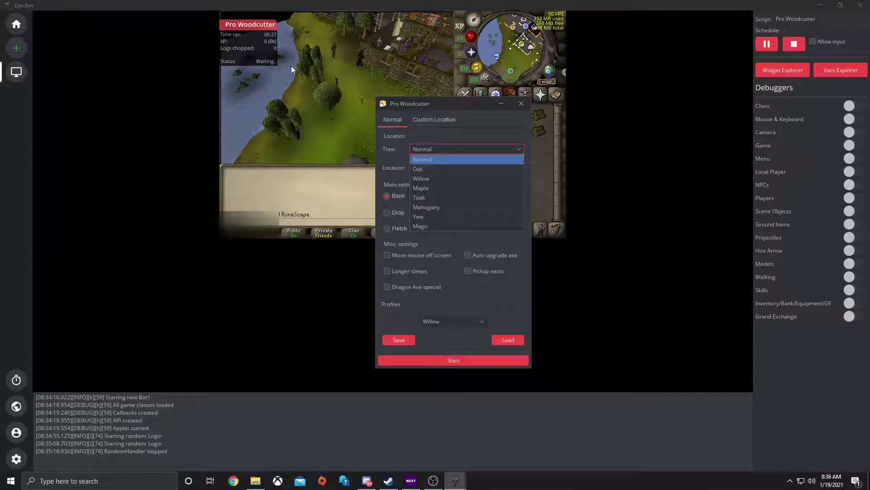
left_click(438, 178)
left_click(443, 167)
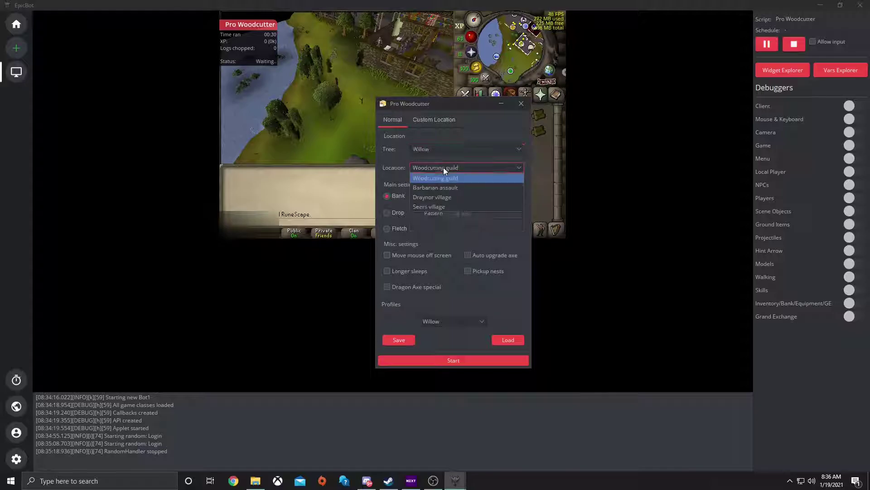
left_click(451, 197)
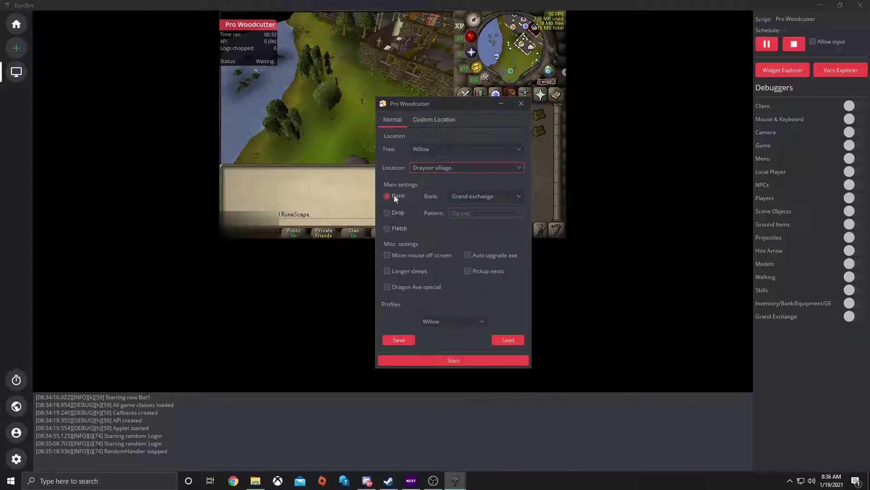
left_click(466, 197)
left_click(474, 217)
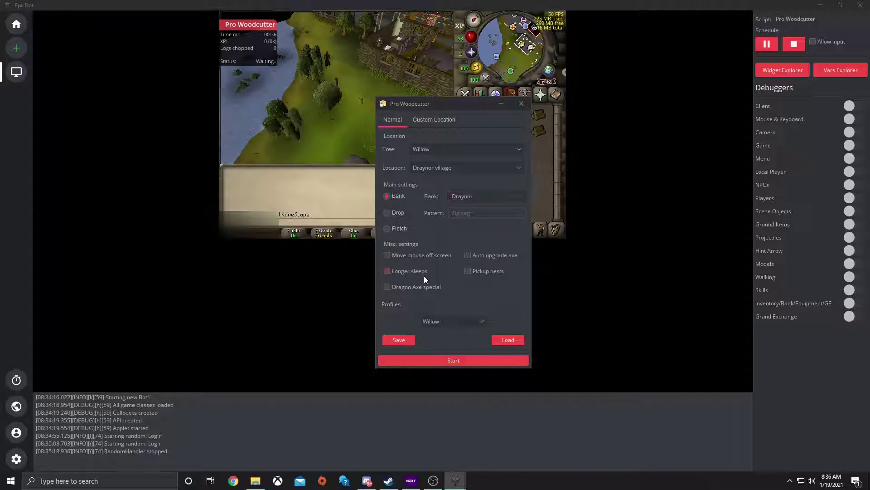
Save the woodcutter settings as profile 'WillowTest' and select it in the Profiles dropdown.
left_click(401, 340)
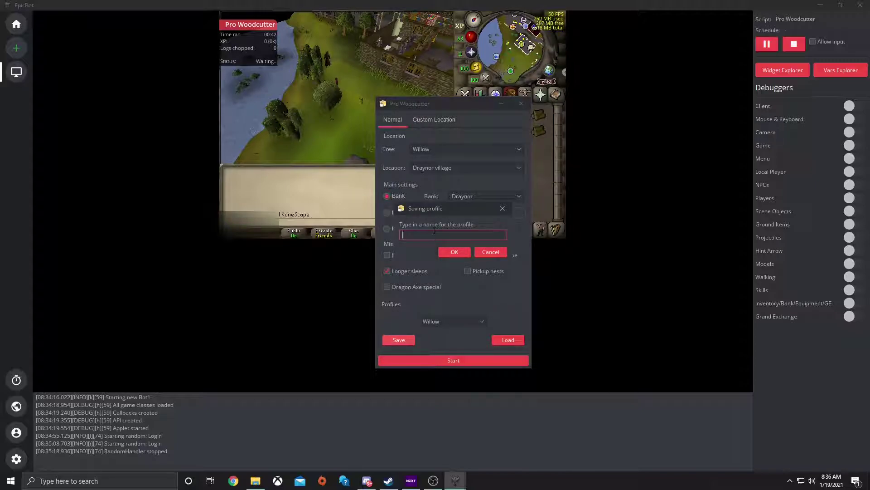
type("Willow1")
key("BackSpace")
left_click(448, 252)
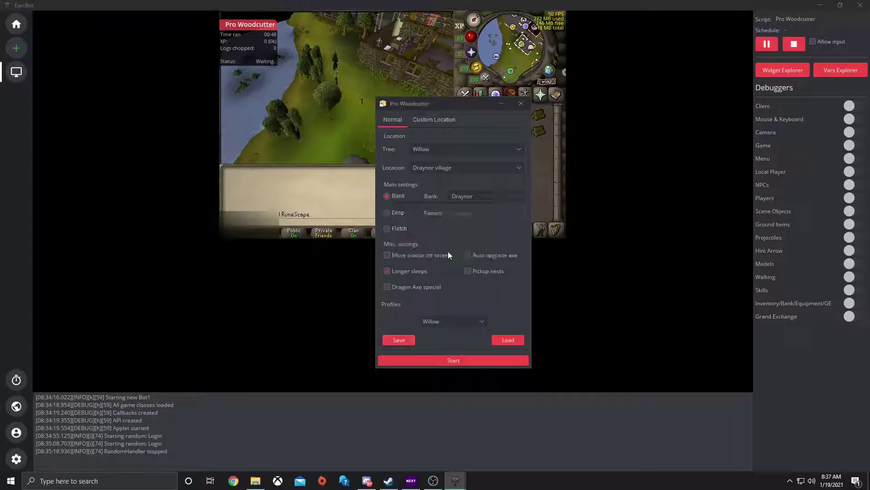
left_click(446, 323)
left_click(441, 338)
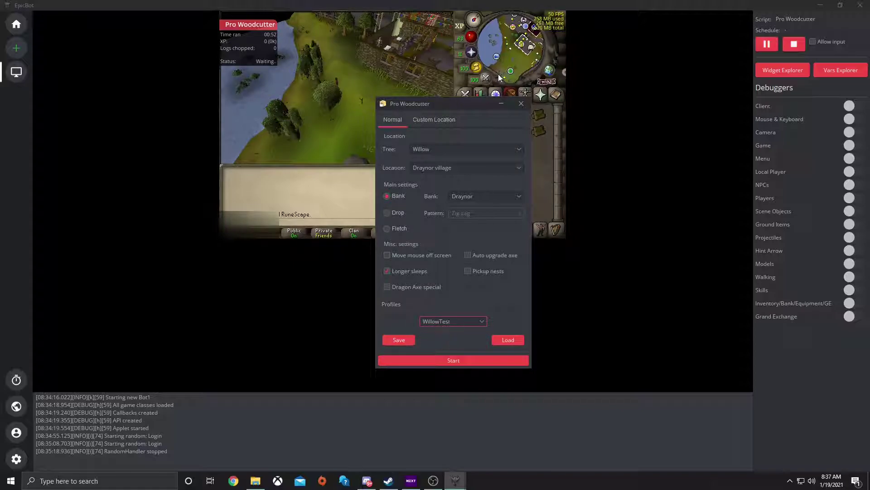
Close the settings window and add a new schedule named WillowTest on the Schedules page.
left_click(522, 103)
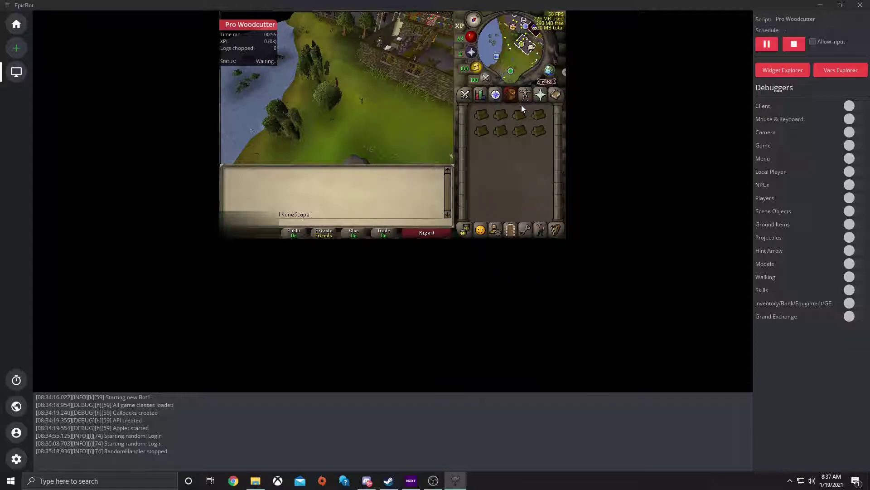
left_click(17, 381)
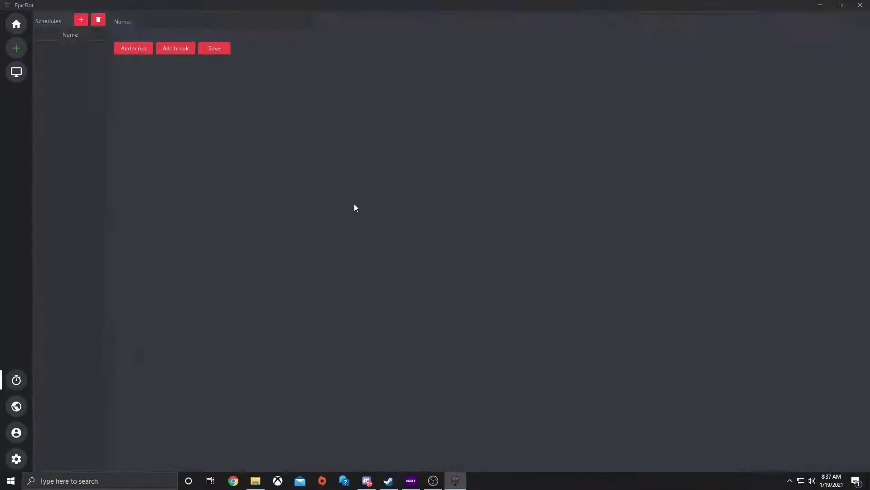
left_click(81, 21)
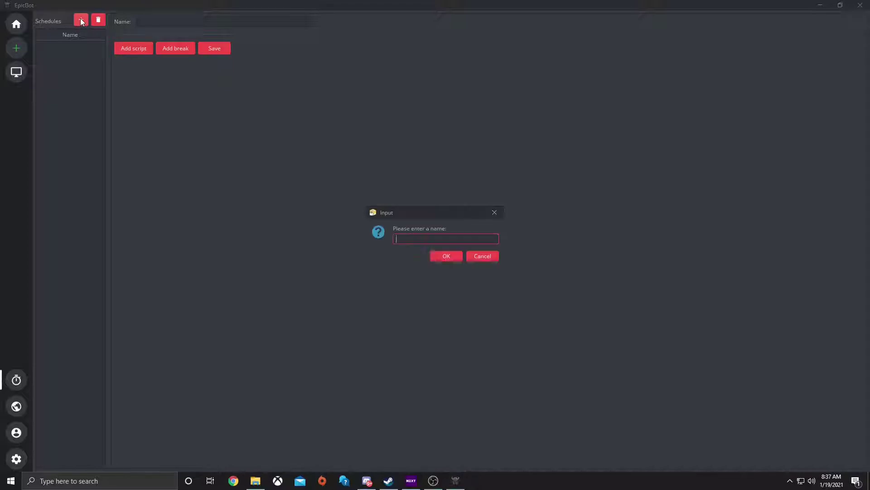
left_click(450, 257)
left_click(63, 45)
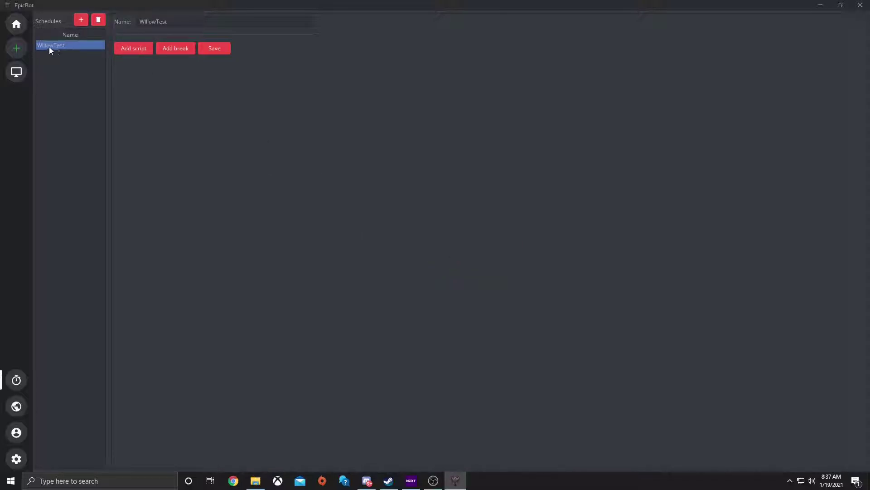
Add a script step to the WillowTest schedule using Pro Woodcutter.
left_click(128, 50)
left_click(224, 72)
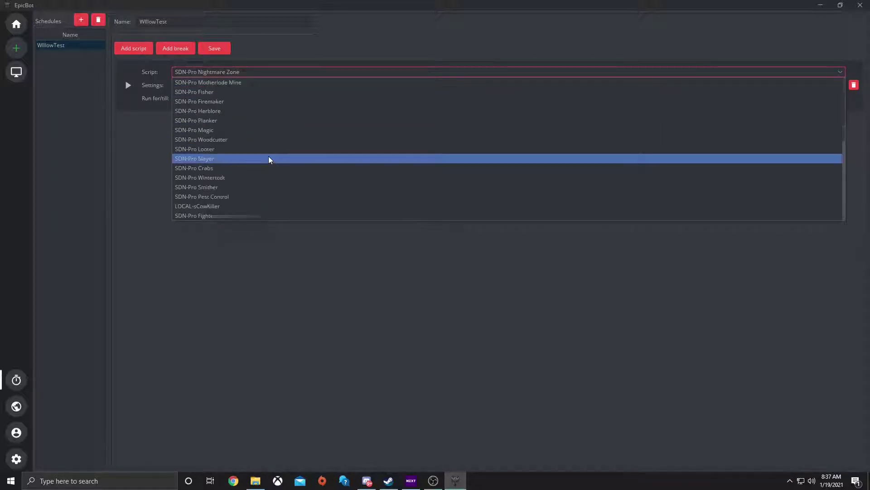
left_click(231, 144)
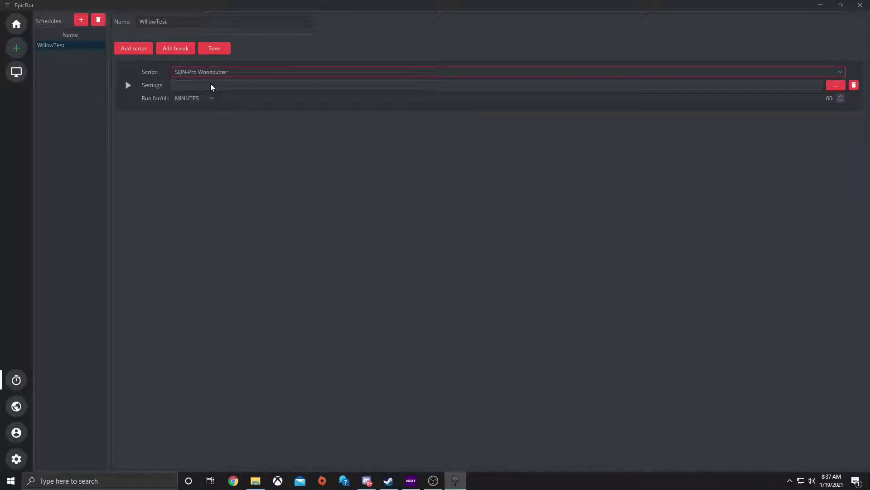
left_click(213, 72)
scroll(272, 136, "up", 3)
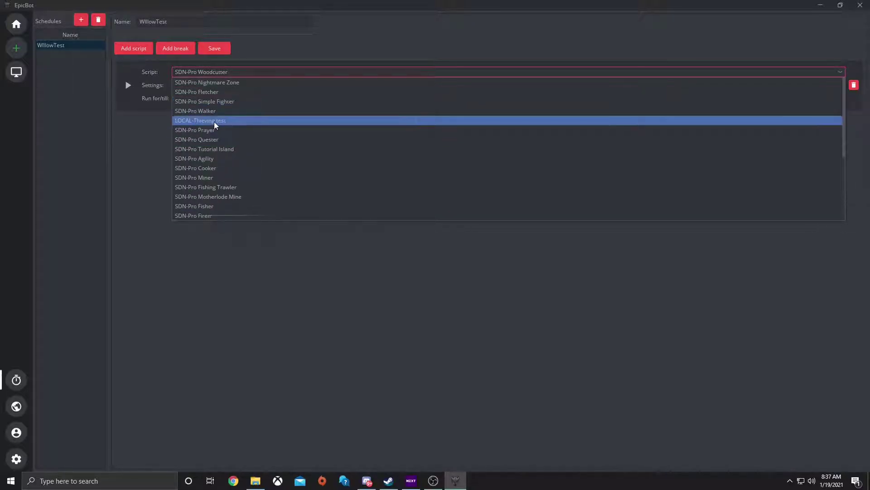
left_click(210, 72)
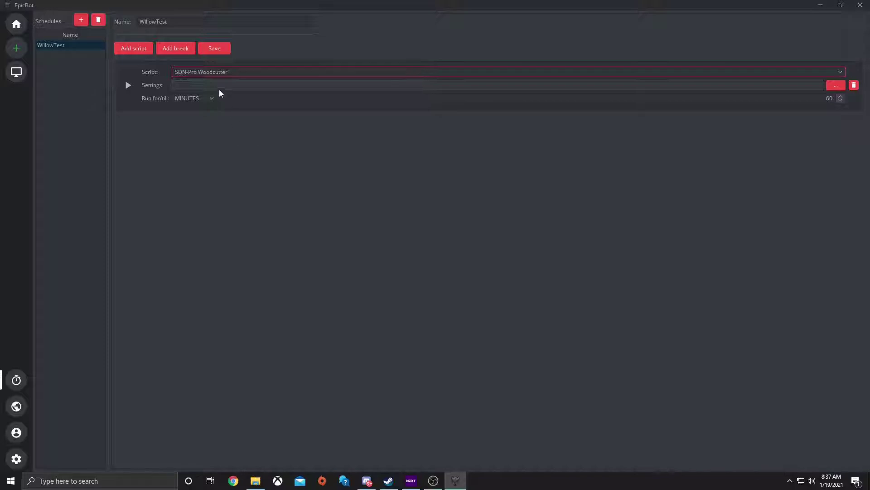
Load the WillowTest settings file from Script Settings > Pro Woodcutter for this run.
left_click(834, 85)
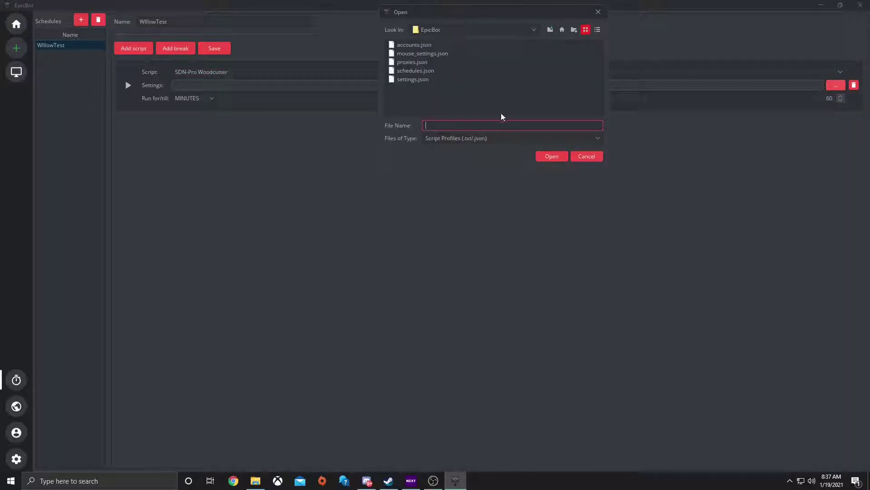
left_click(464, 140)
left_click(452, 148)
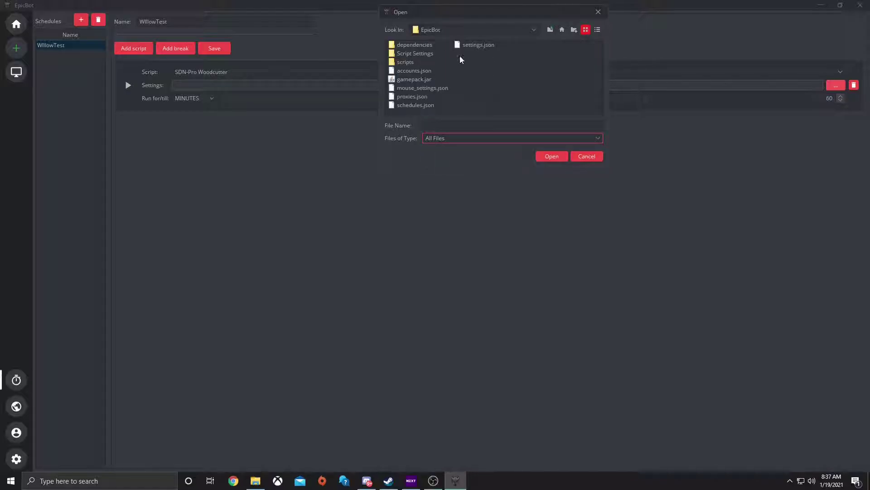
left_click(427, 30)
left_click(427, 31)
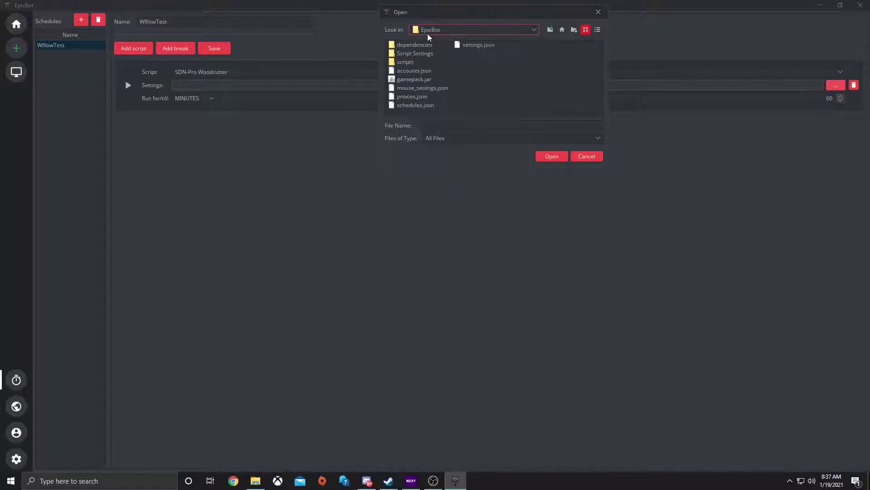
double_click(412, 53)
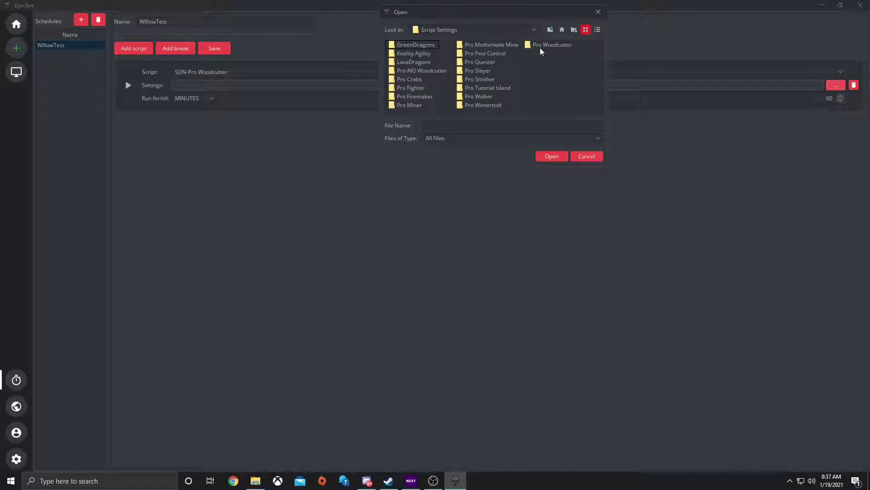
double_click(540, 45)
left_click(413, 54)
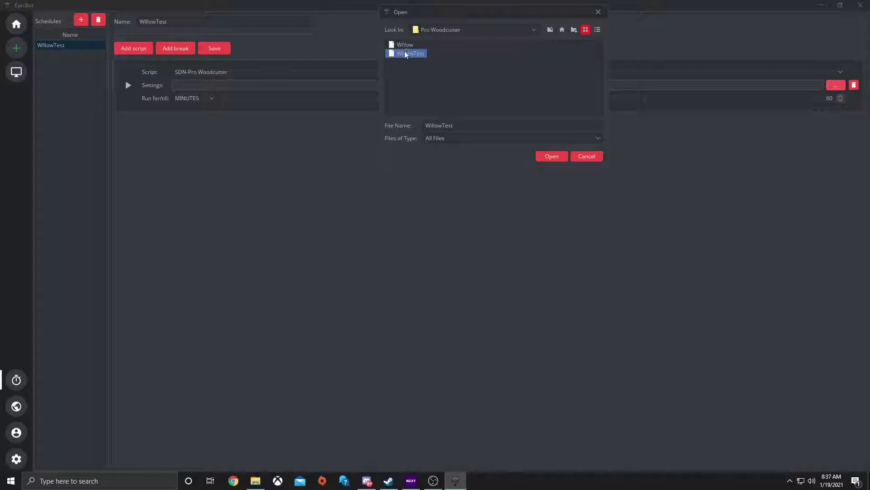
left_click(553, 158)
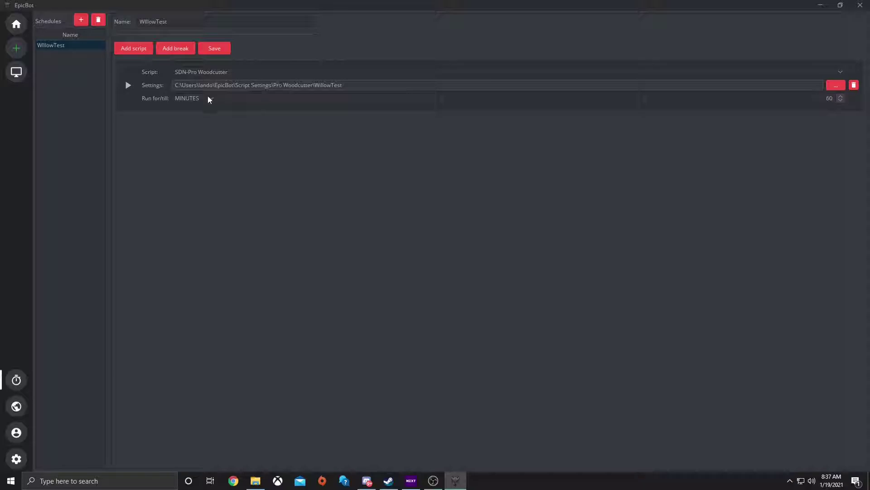
Keep the run limit in MINUTES and change the first run's length from 60 to 2.
left_click(184, 99)
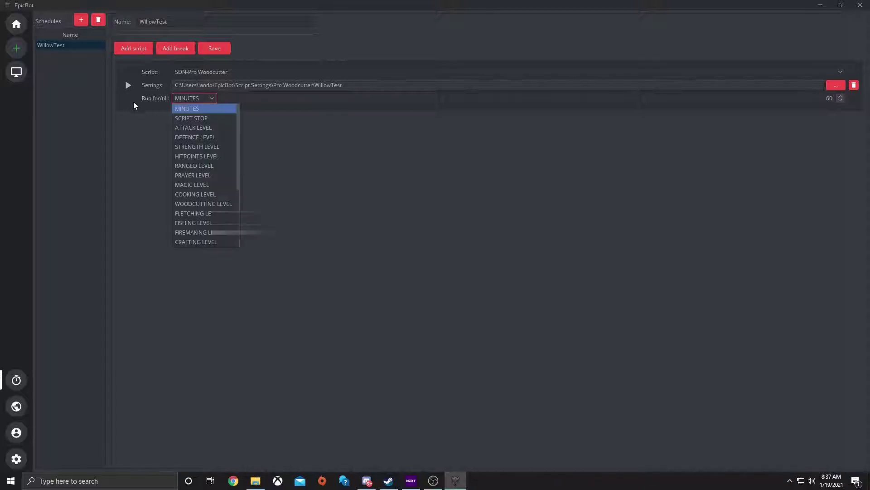
left_click(194, 97)
left_click(189, 99)
scroll(211, 132, "down", 3)
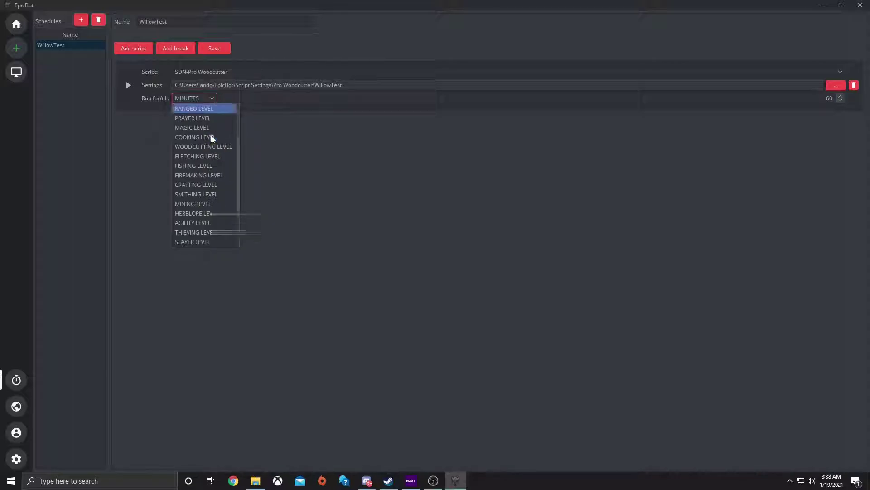
scroll(213, 195, "down", 1)
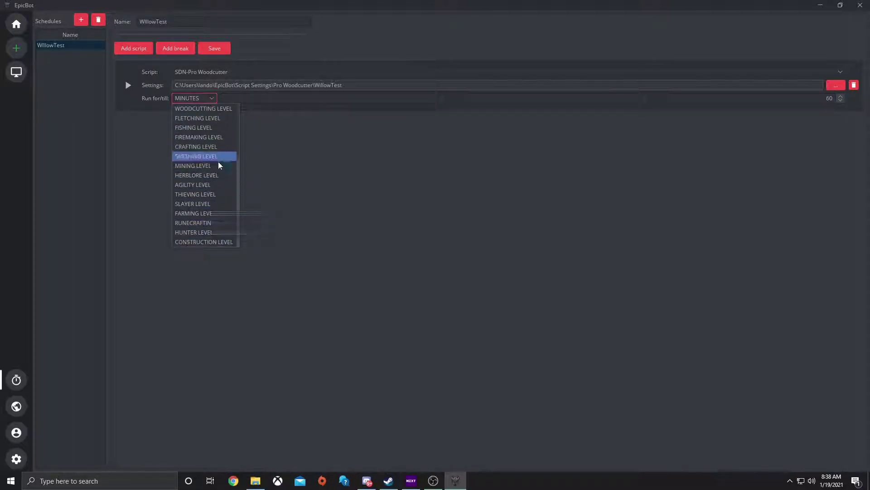
scroll(222, 121, "up", 4)
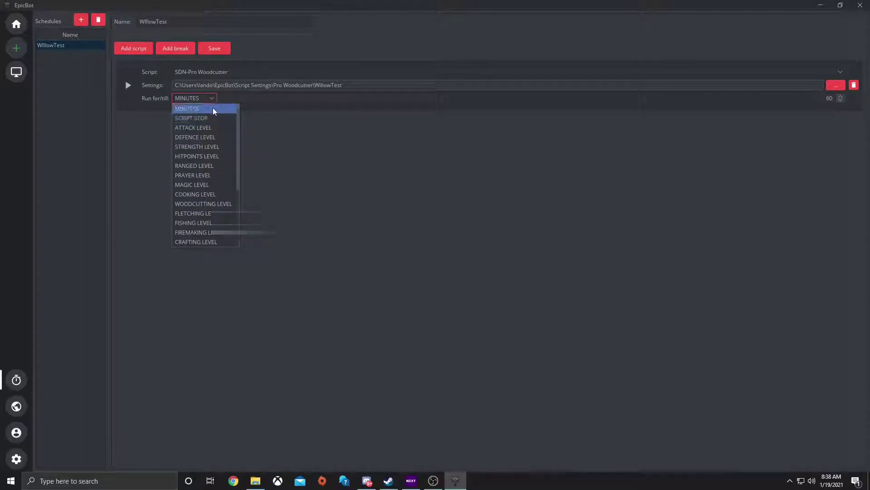
left_click(213, 108)
left_click_drag(813, 98, 846, 101)
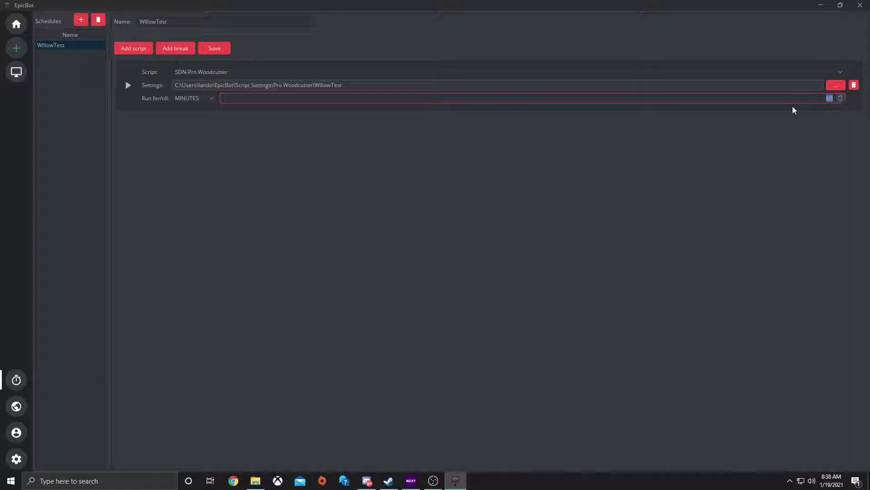
type("2")
Add a 3-minute break, followed by a second SDN-Pro Woodcutter script step.
left_click(173, 48)
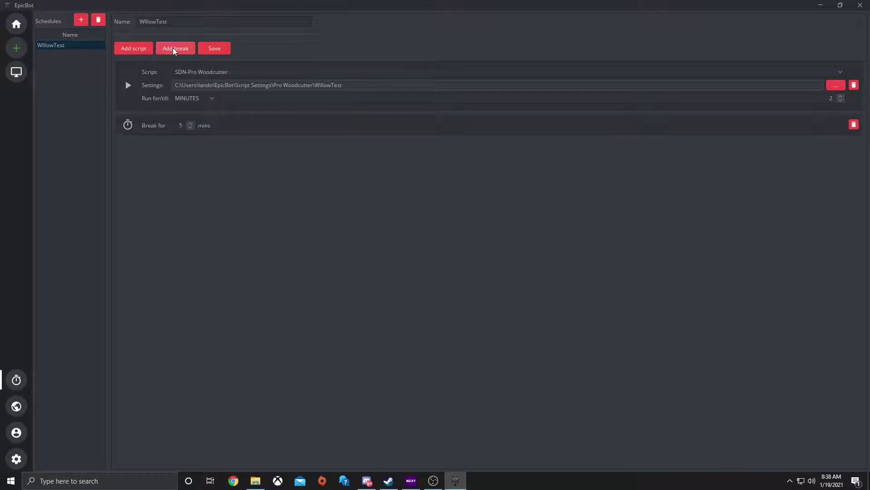
double_click(180, 125)
type("3")
left_click(144, 47)
left_click(242, 149)
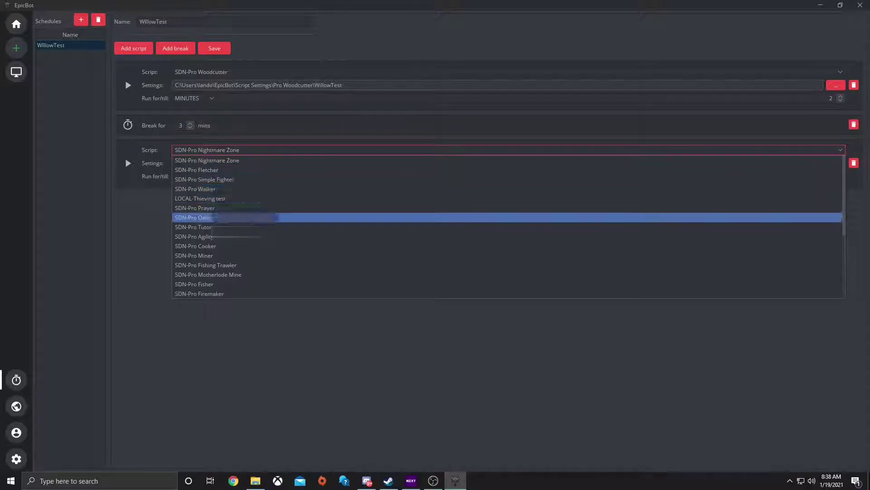
scroll(253, 251, "down", 5)
left_click(230, 235)
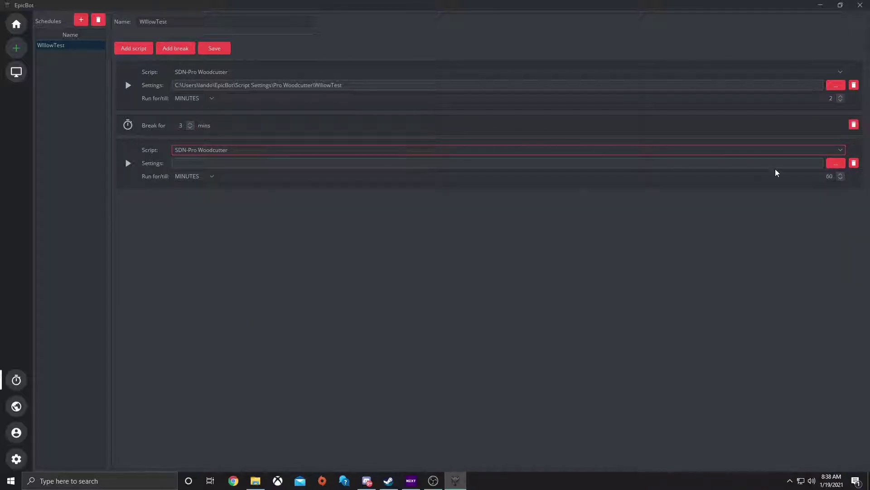
Load the WillowTest settings file from Script Settings > Pro Woodcutter for the second run.
left_click(836, 164)
left_click(453, 216)
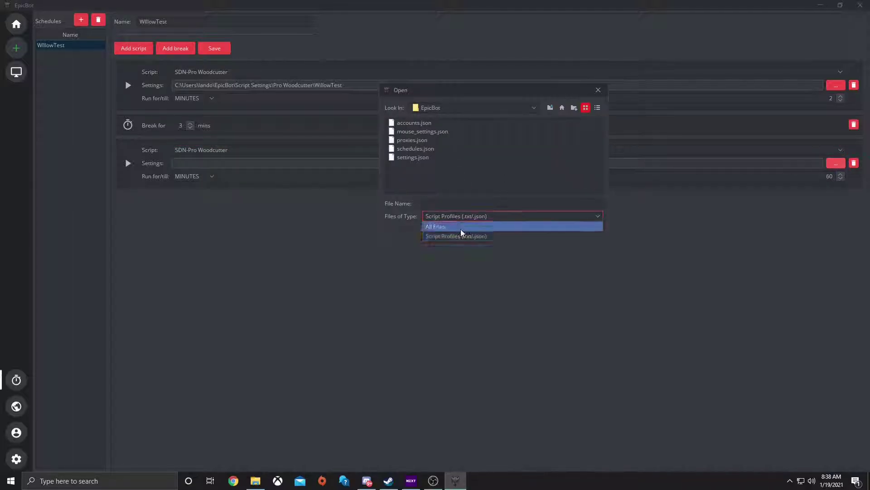
left_click(458, 230)
double_click(431, 132)
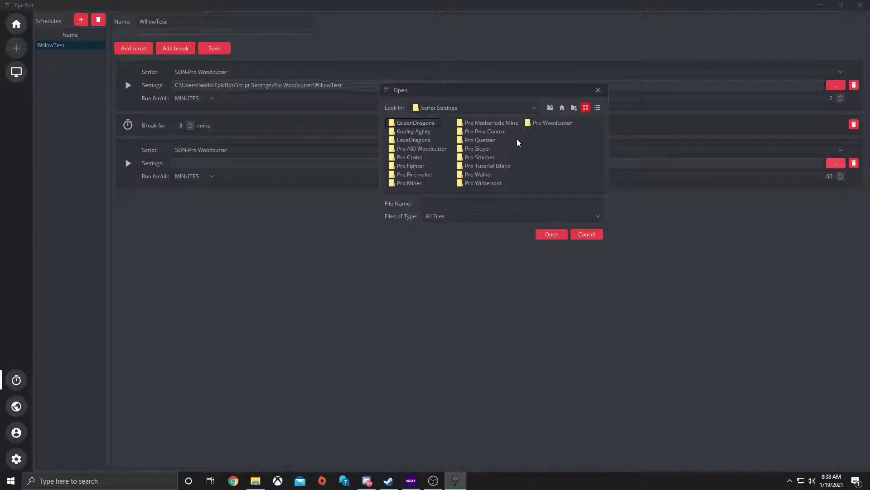
double_click(538, 124)
left_click(420, 133)
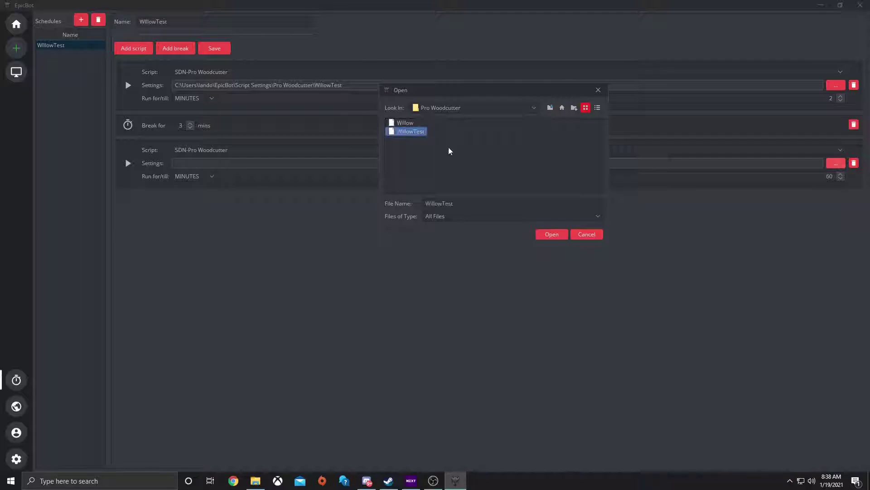
left_click(552, 235)
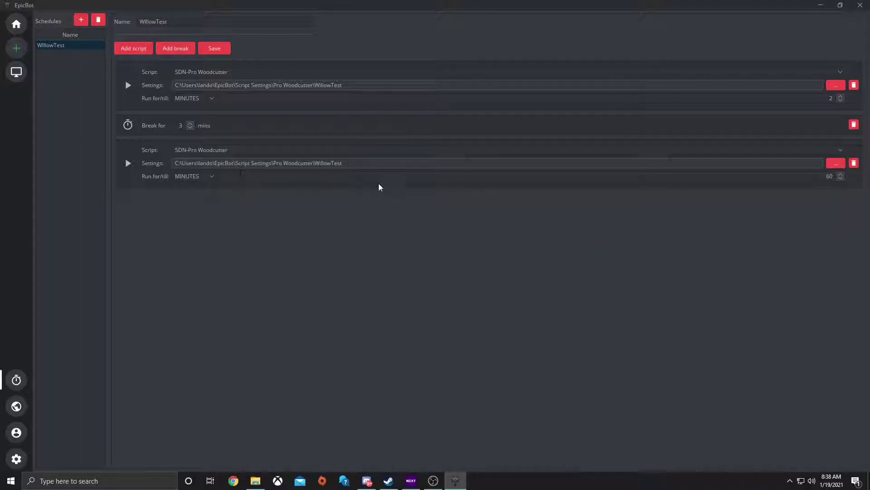
Set the second run to 3 minutes and save the WillowTest schedule.
left_click(834, 177)
key("BackSpace")
key("BackSpace")
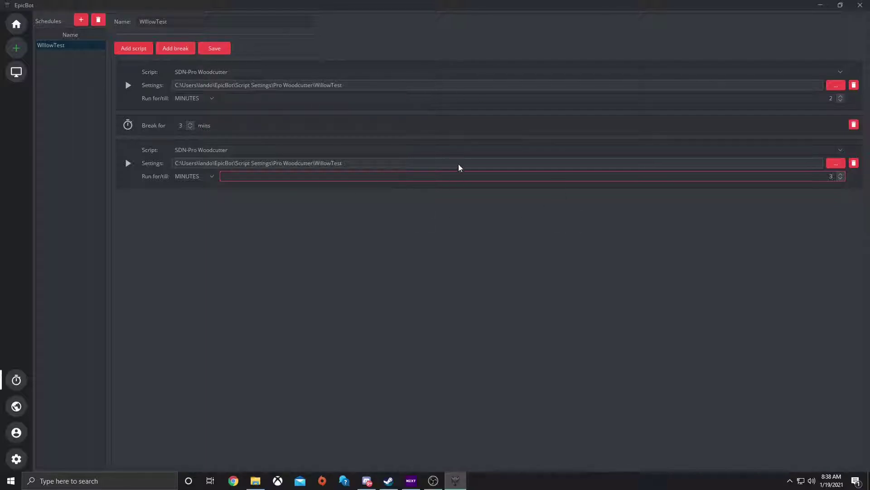
left_click(218, 50)
left_click(67, 46)
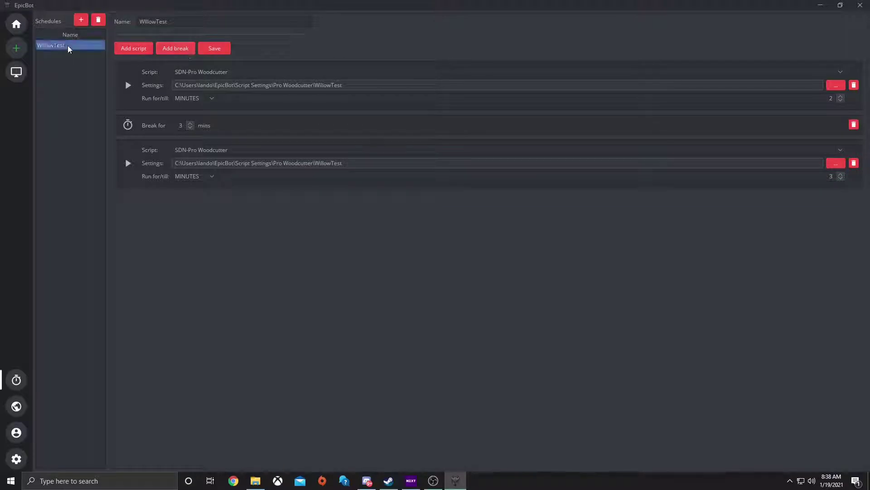
From the client view, start Pro Woodcutter with the WillowTest schedule selected.
left_click(14, 68)
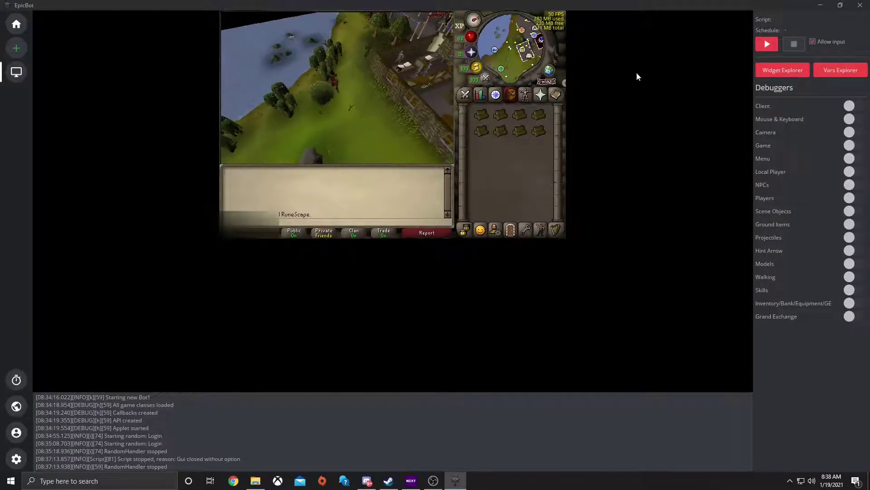
left_click(766, 44)
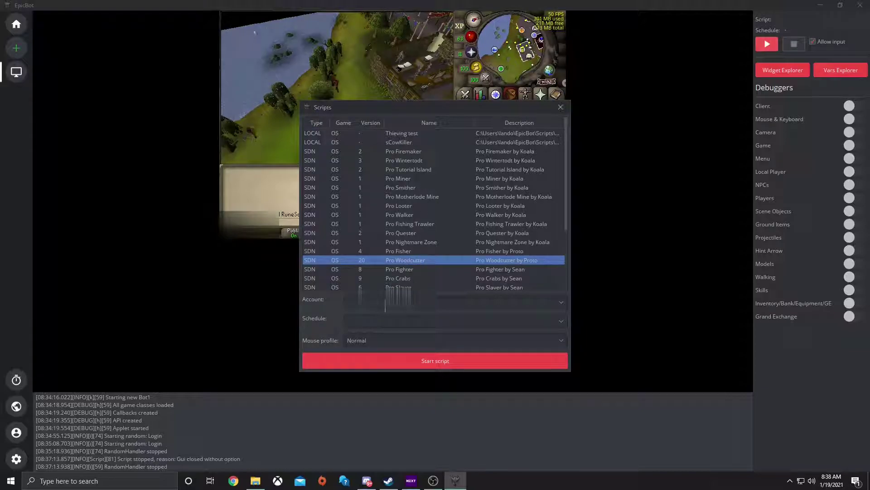
left_click(361, 321)
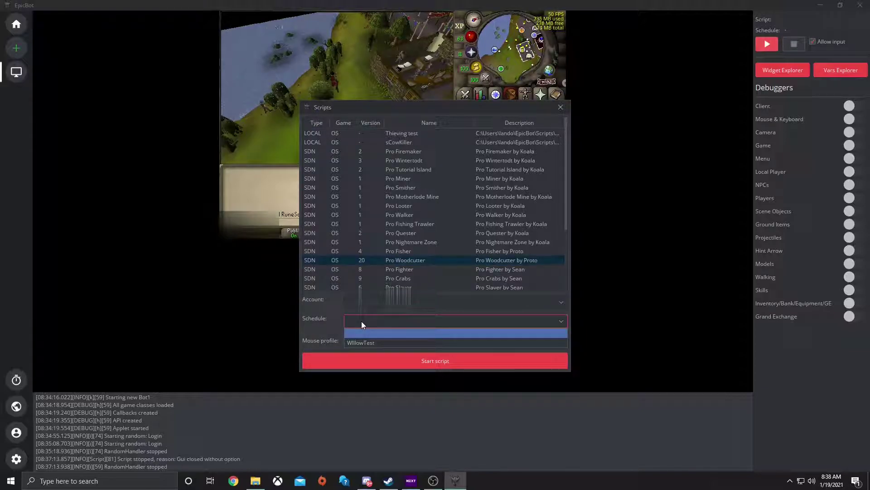
left_click(365, 326)
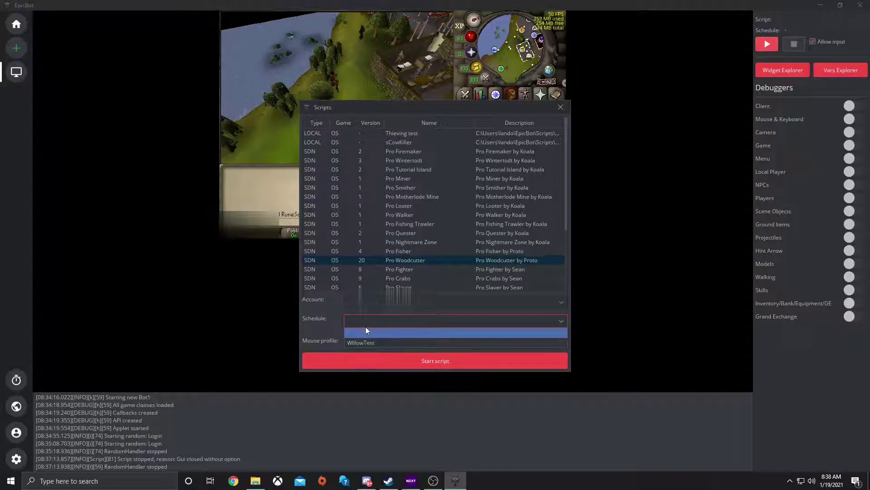
left_click(364, 321)
left_click(366, 342)
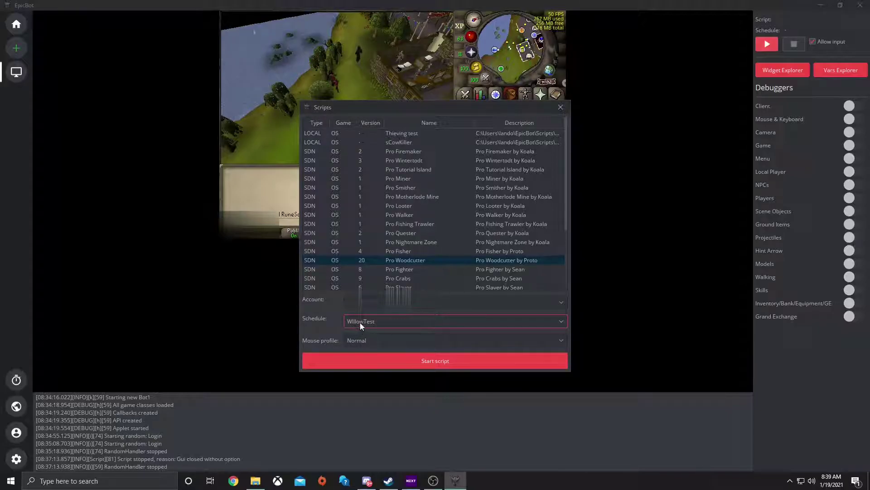
left_click(415, 356)
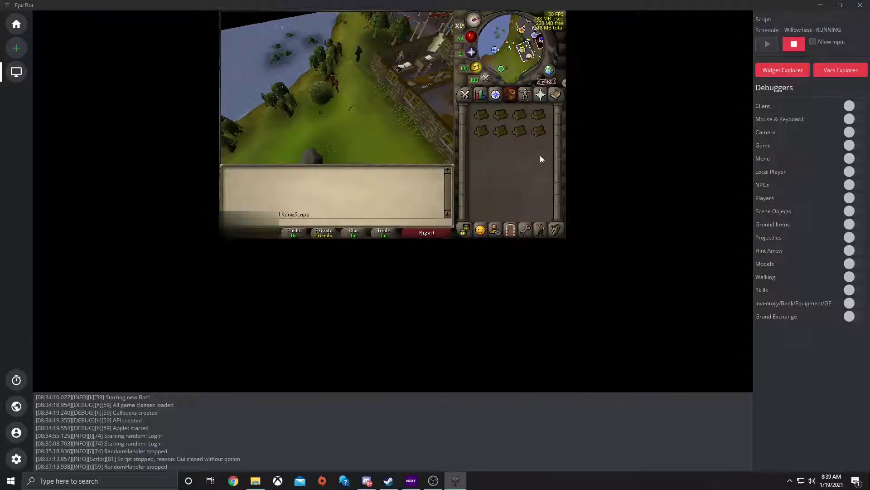